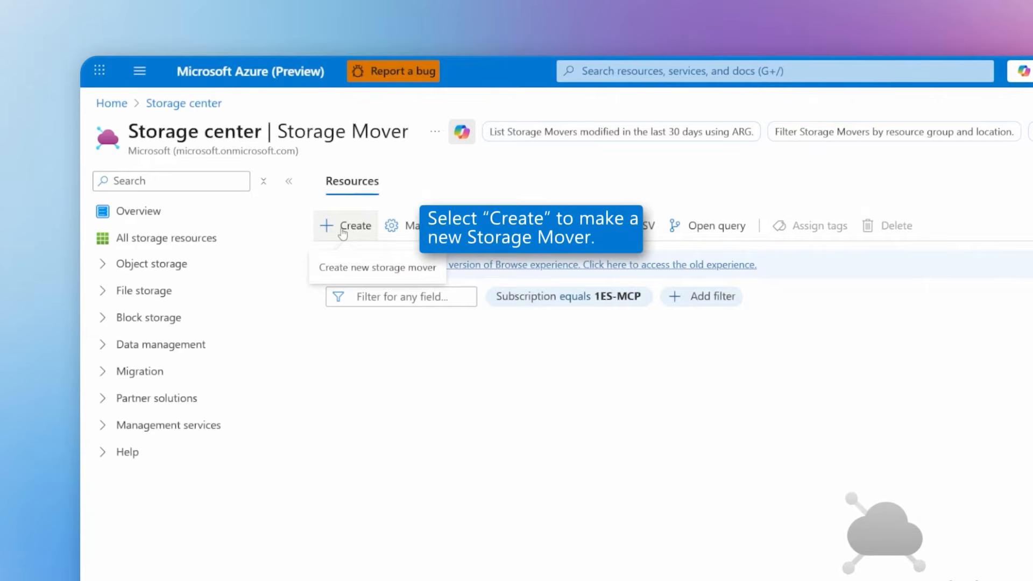
- Start a new storage mover and assign it to the resource group moverDemoRG
click(343, 232)
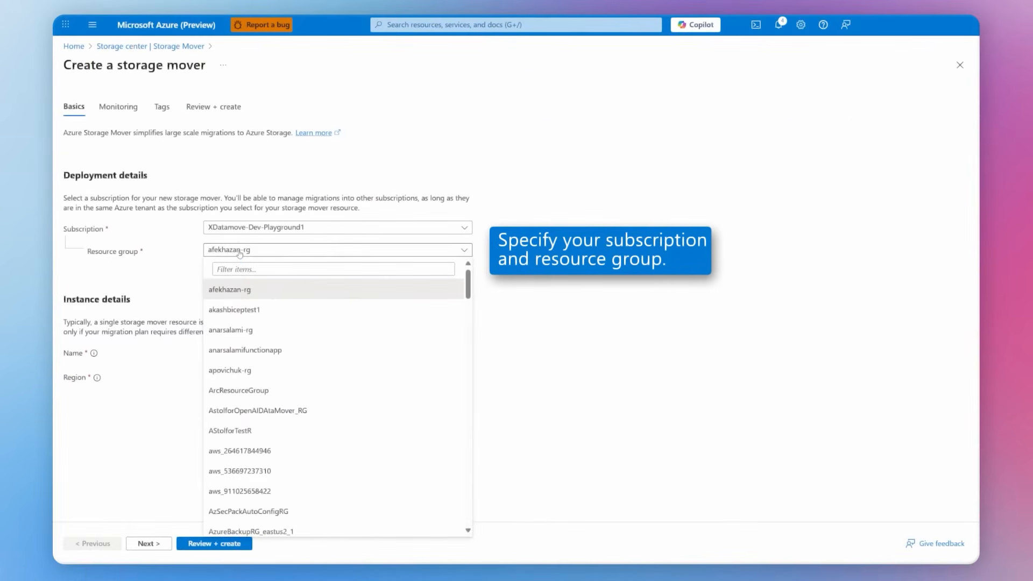
click(238, 269)
text(mover)
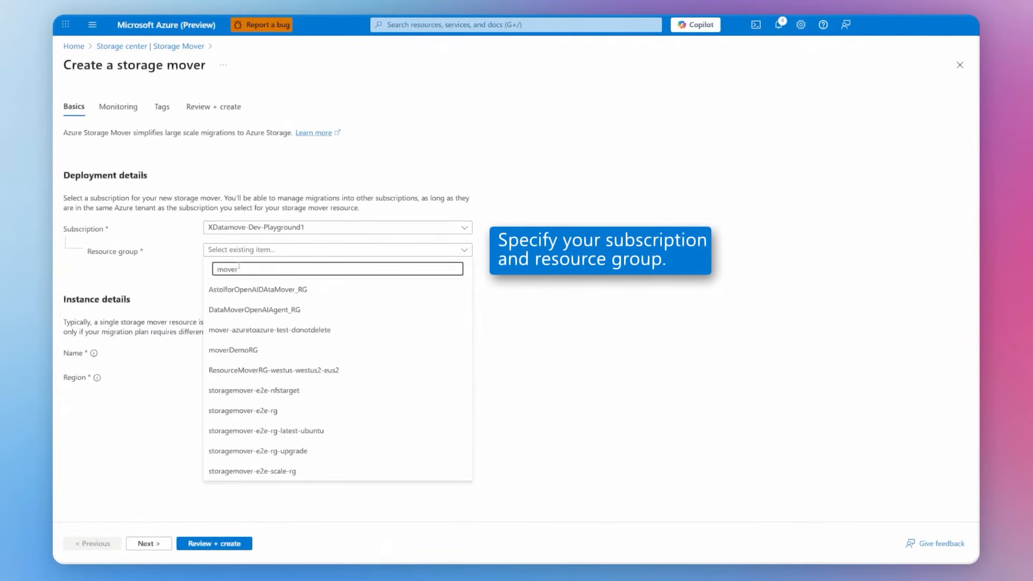
click(236, 349)
- Name the storage mover moverTestDemo, keeping the region (US) East US
click(251, 353)
text(mover)
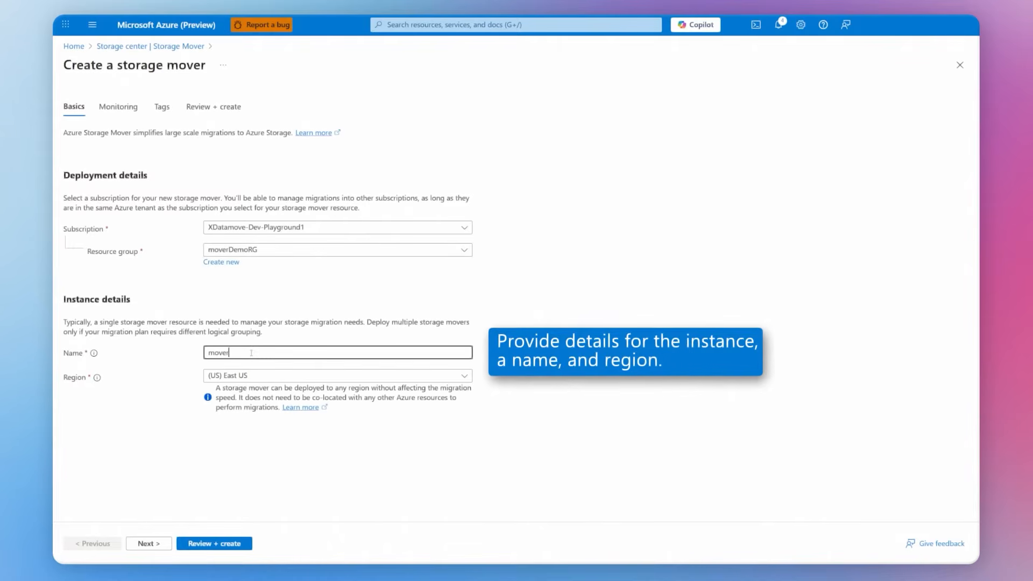
text(TestDemo)
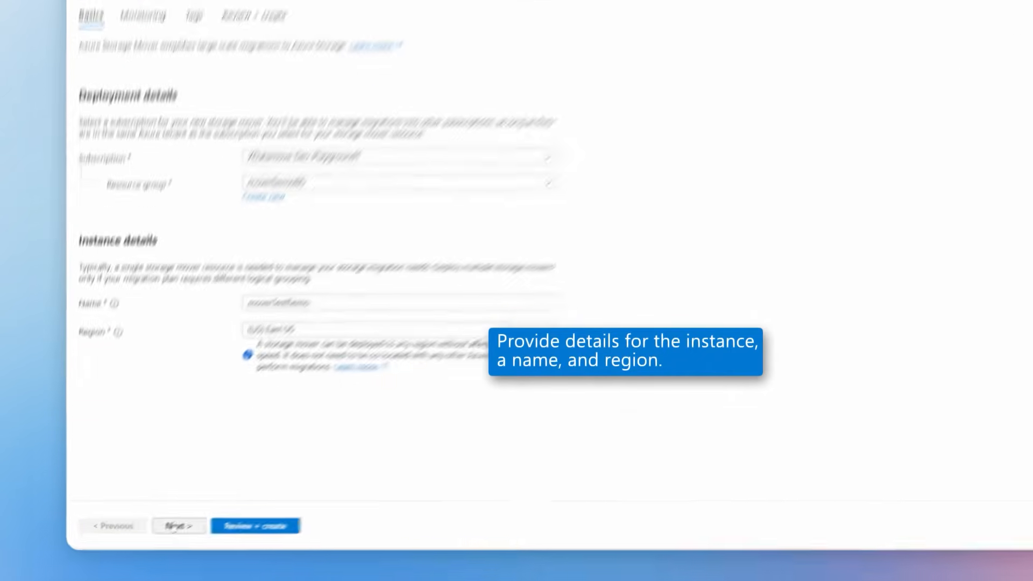
- Send copy logs to the moverDemoLogs workspace and proceed past the tags without adding any
click(228, 493)
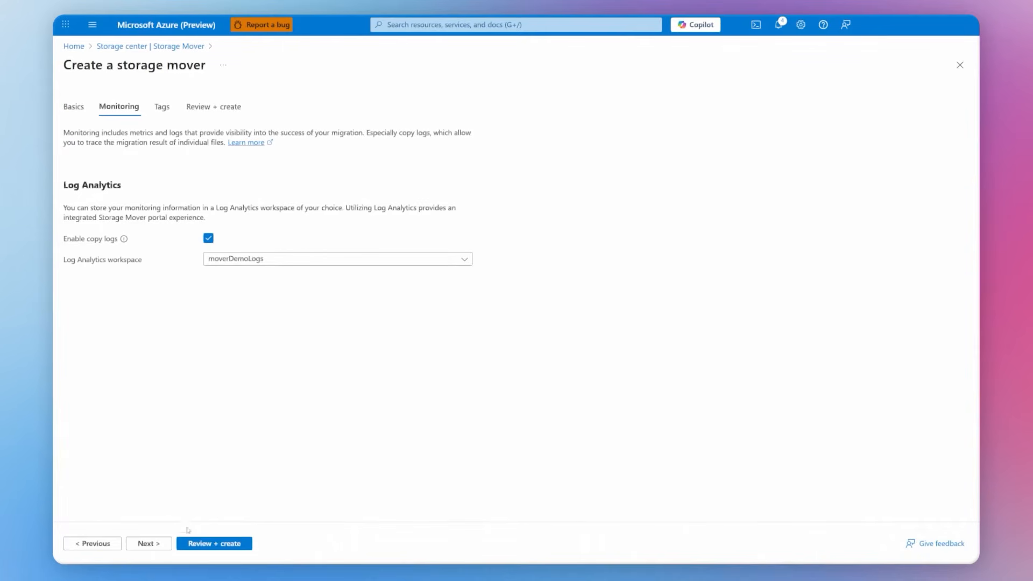
click(162, 544)
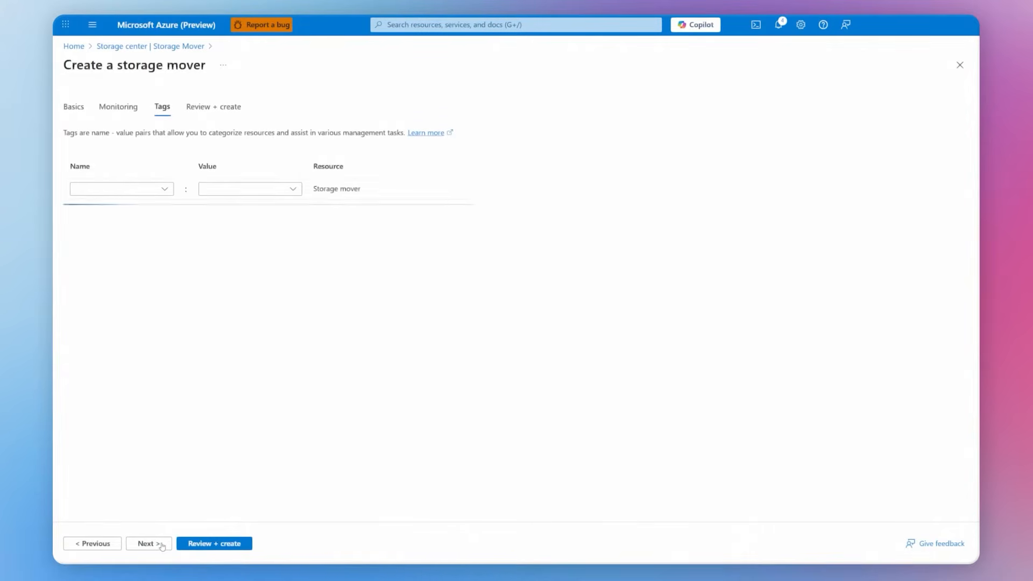
click(162, 544)
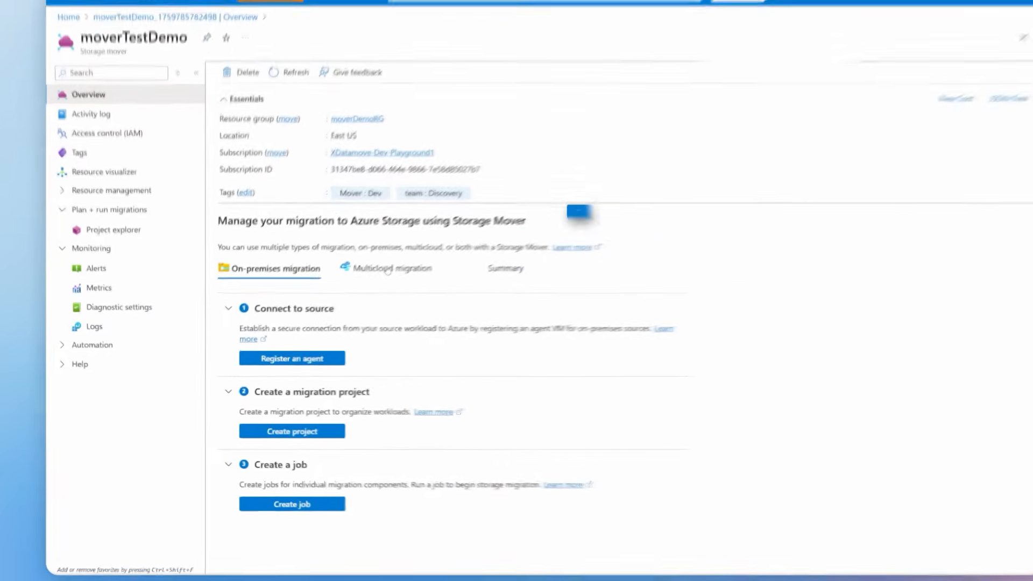
- Start a multicloud connector for the AWS data source of moverTestDemo and assign it to the resource group moverDemoRG
click(388, 269)
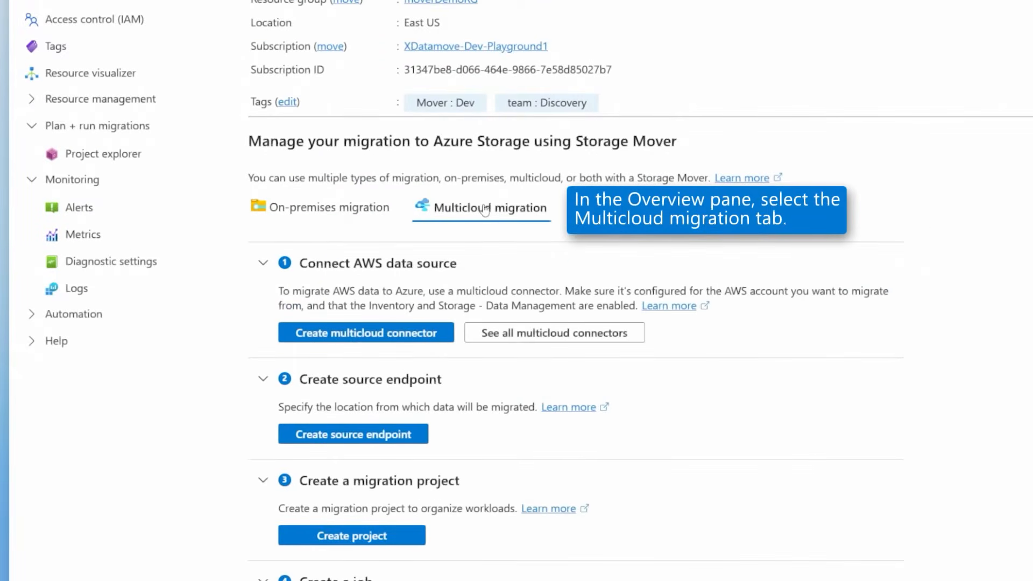
scroll(485, 209, down, 1)
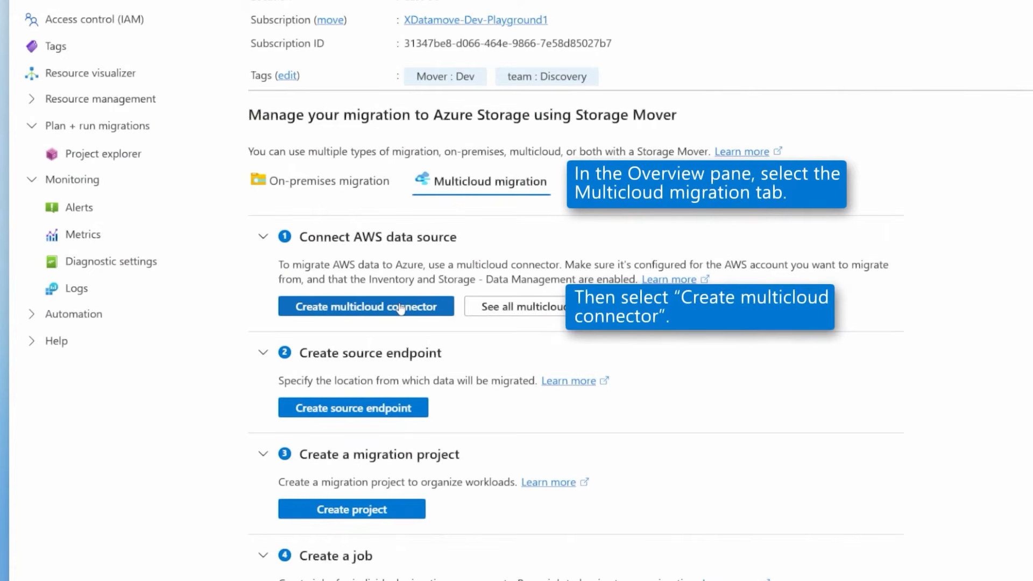
click(401, 308)
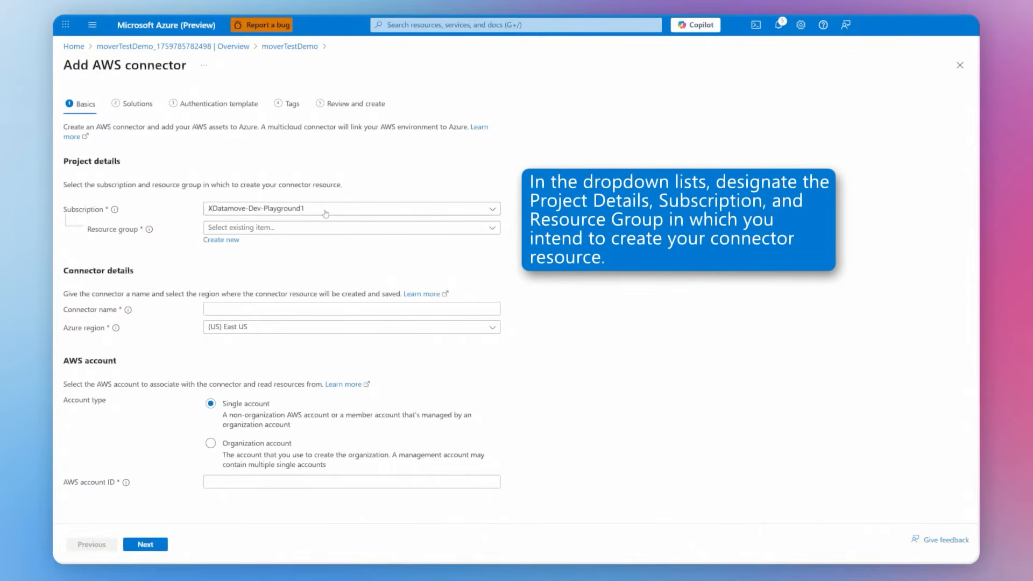
click(316, 230)
text(moverdemo)
click(271, 272)
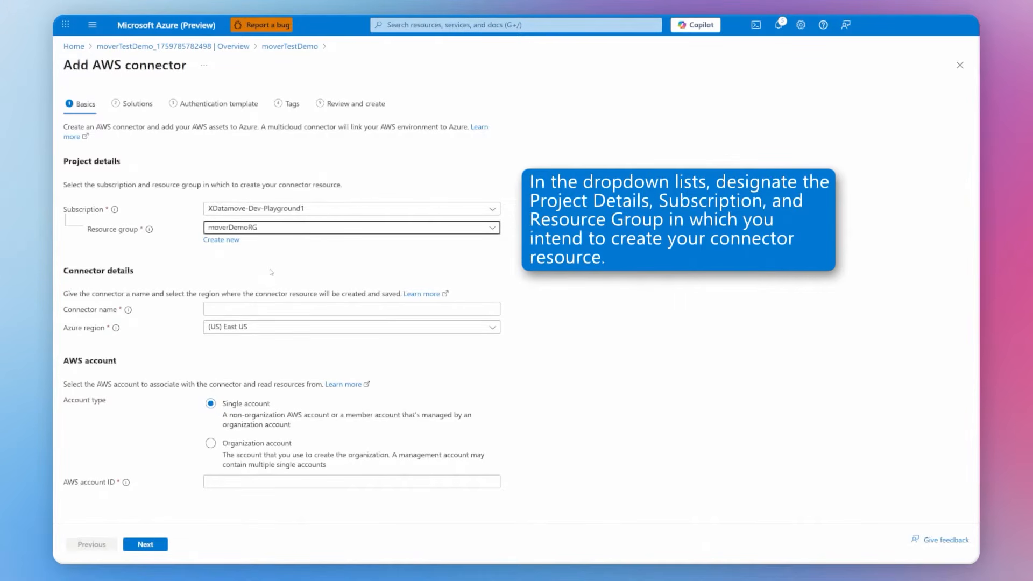
- Name the connector testConnector2 in region (US) East US and enter the ID of the single AWS account
click(250, 308)
text(testConnector)
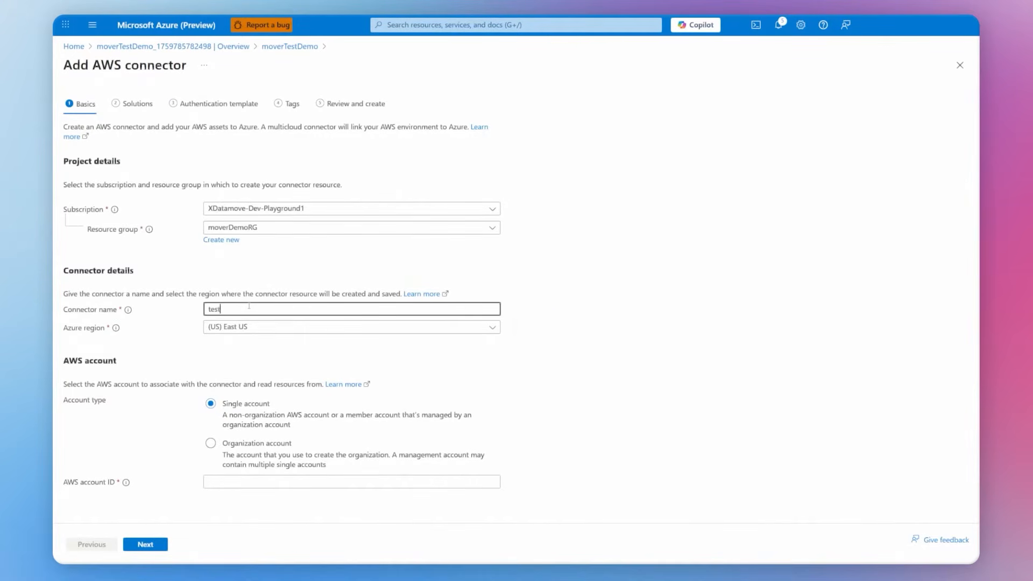
text(2)
click(425, 327)
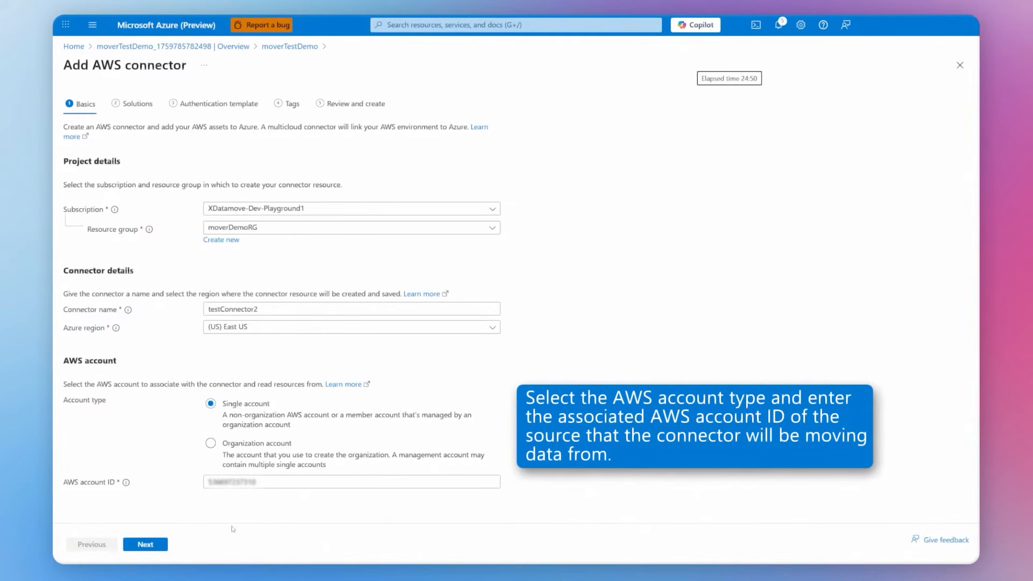
click(145, 545)
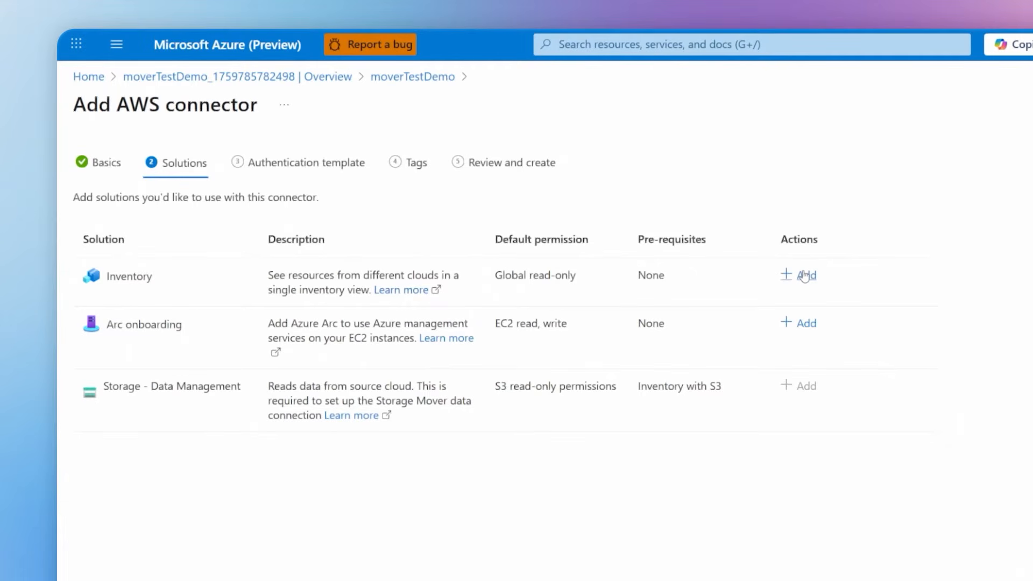
- Add the Inventory solution with its default services, periodic sync and regions, plus the Storage - Data Management solution
click(804, 276)
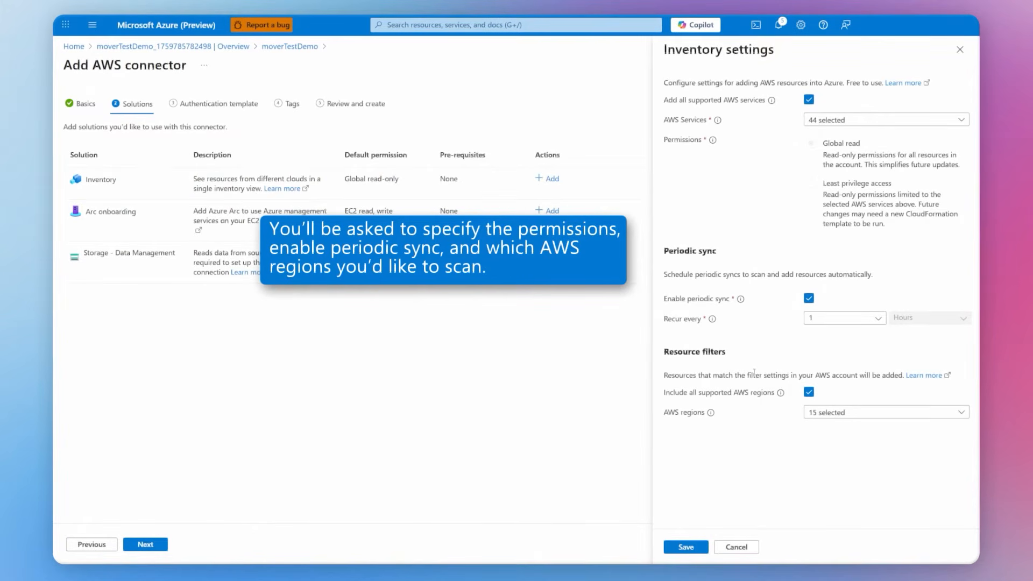
click(691, 547)
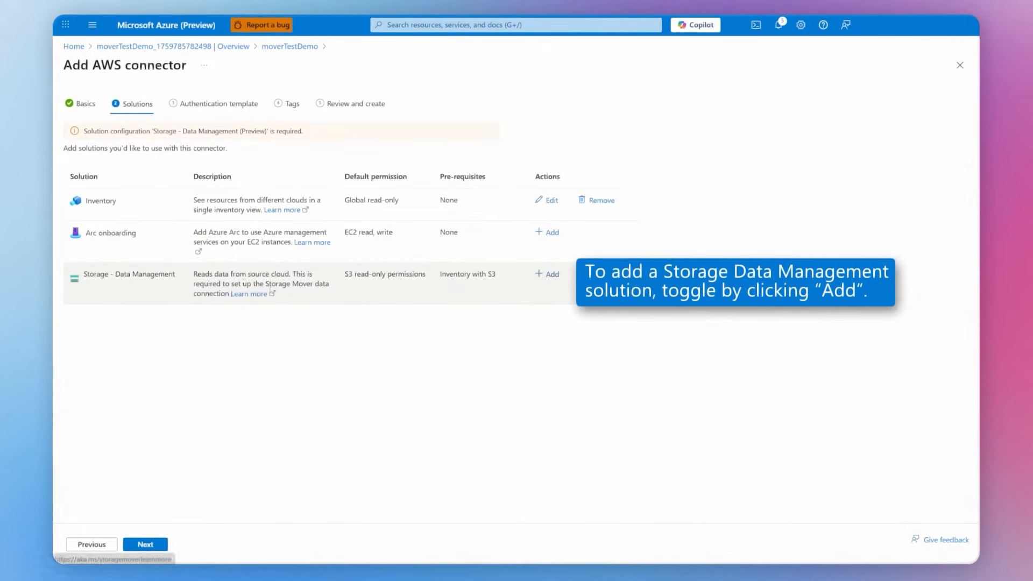
click(554, 278)
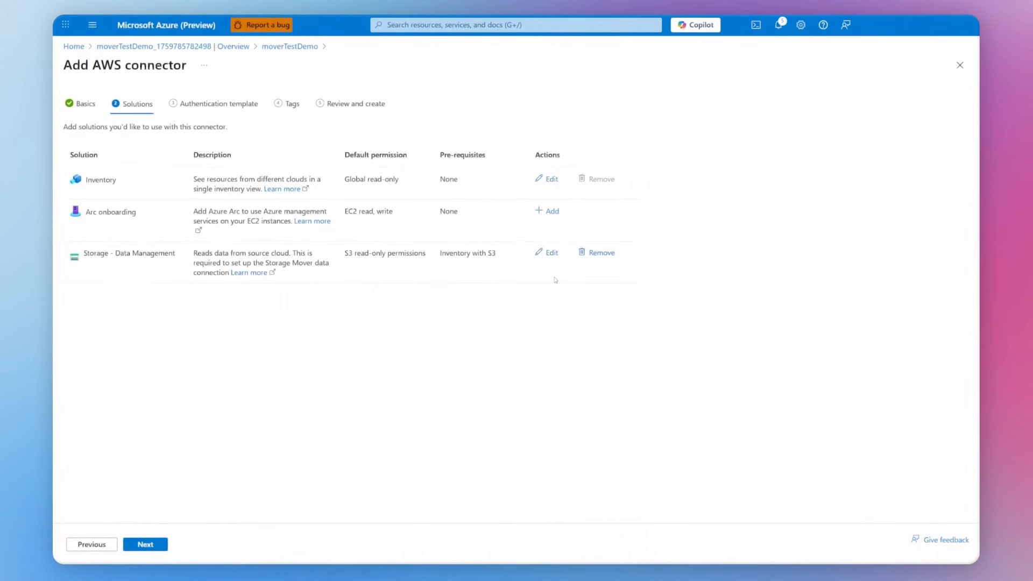
click(149, 545)
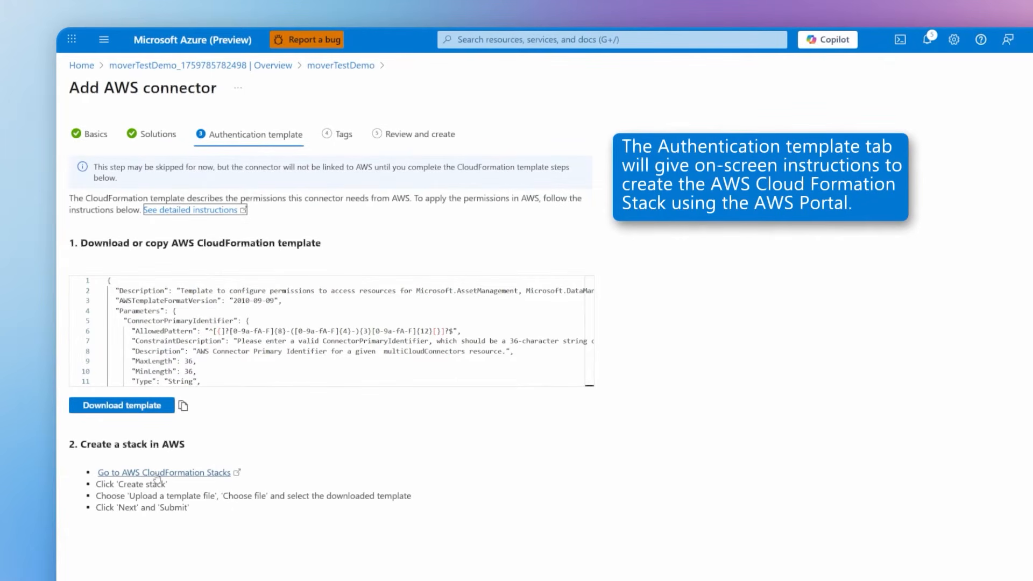
- Proceed past the authentication template and tags without adding any tags, and create the AWS connector
click(144, 544)
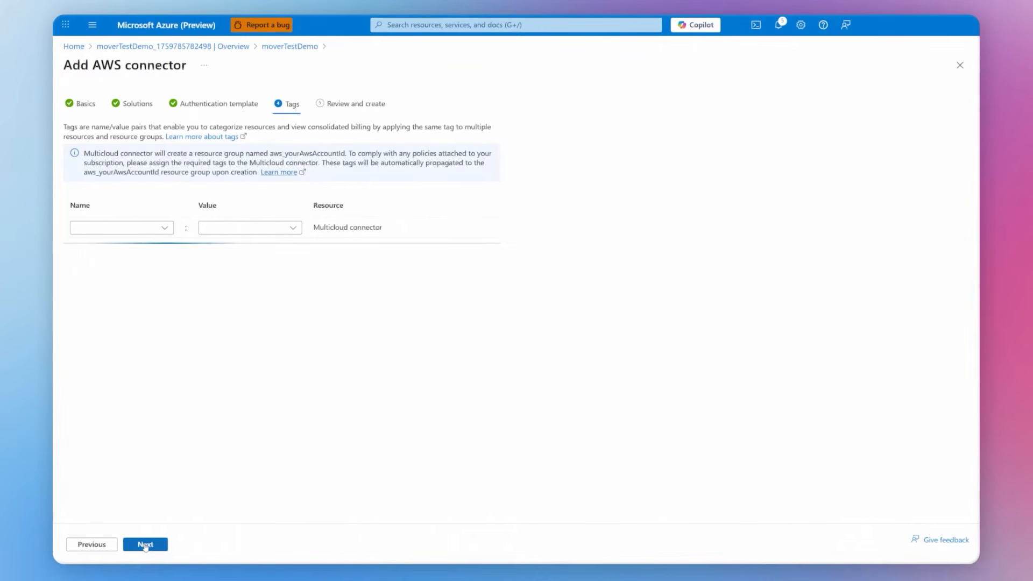
click(146, 545)
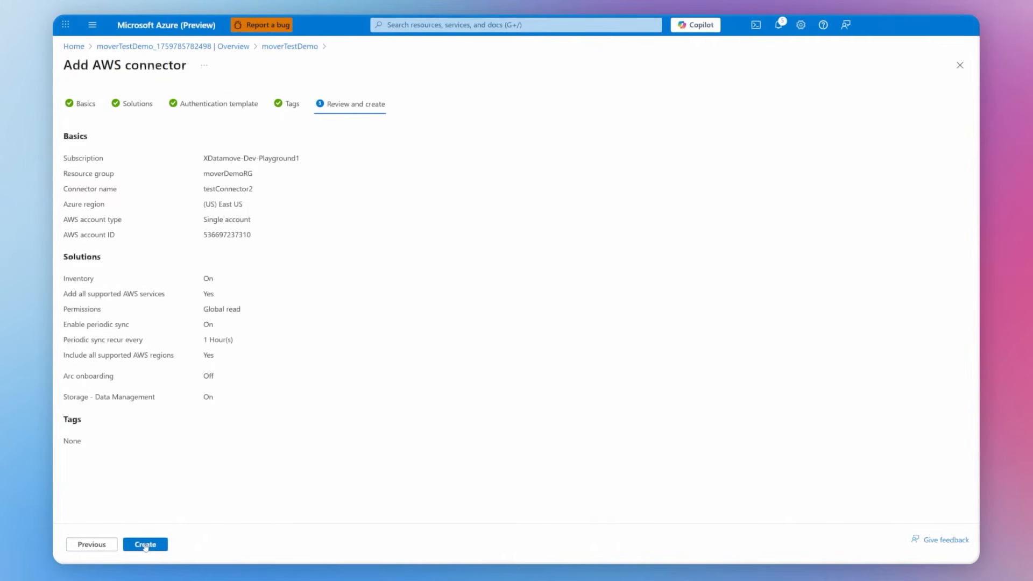
click(145, 545)
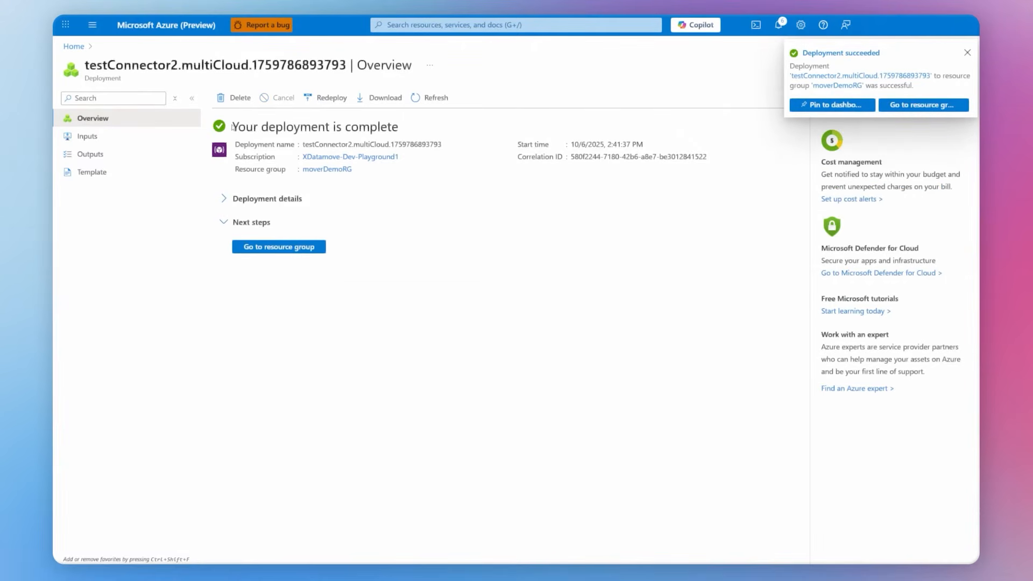
drag(233, 127, 399, 127)
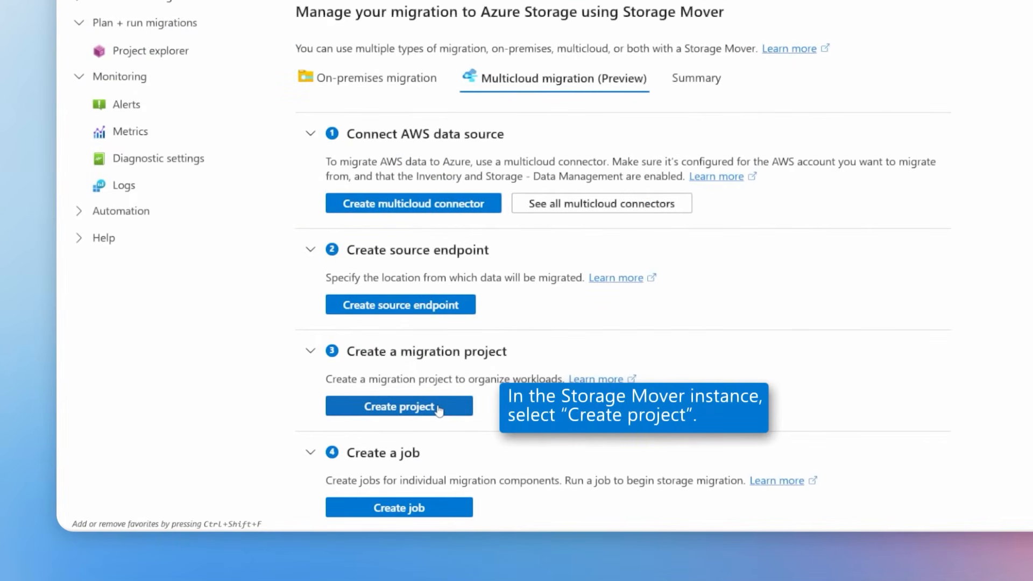
- Create a migration project named project1 in the storage mover
click(438, 410)
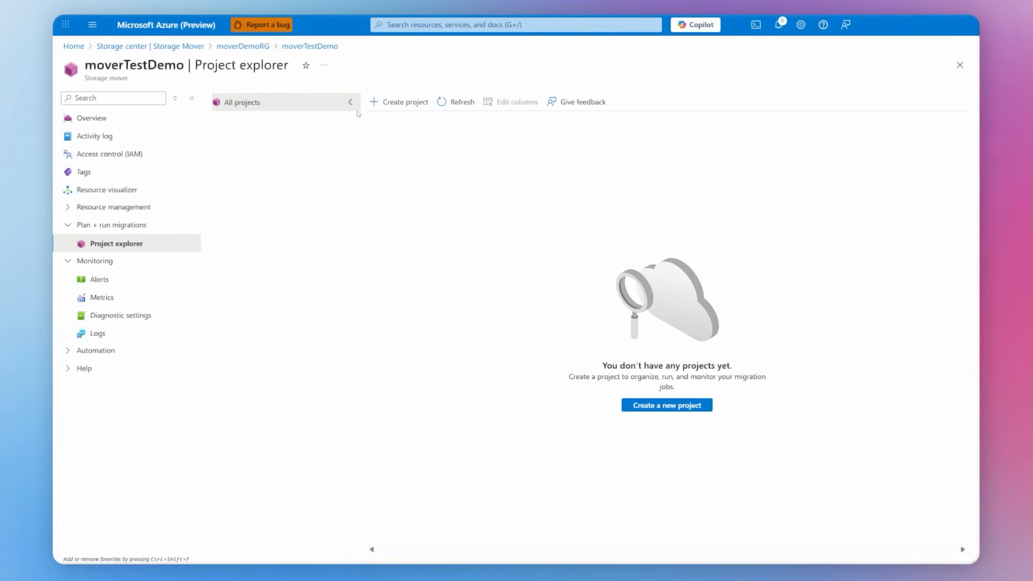
click(387, 107)
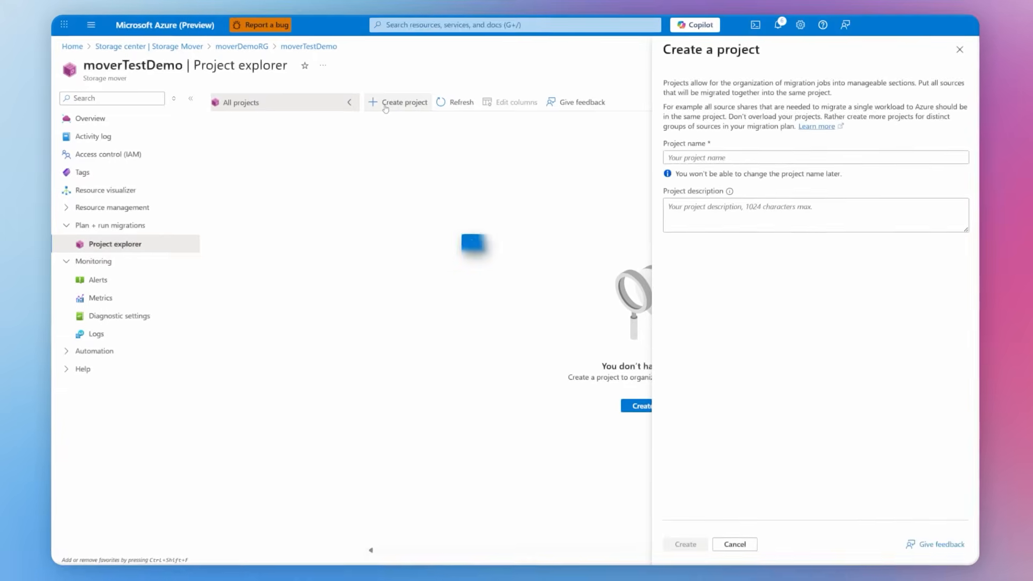
click(691, 157)
text(project1)
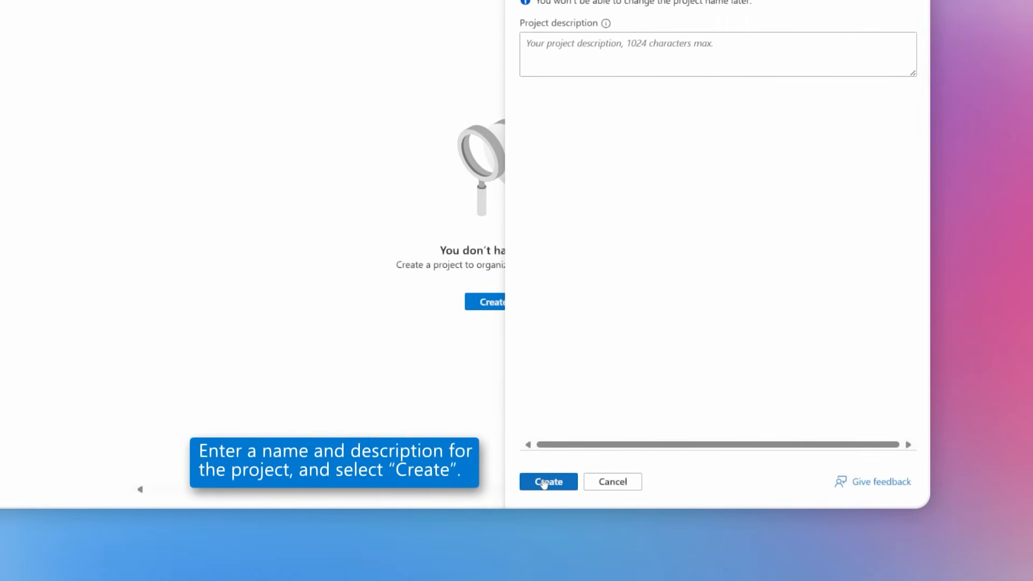
click(546, 482)
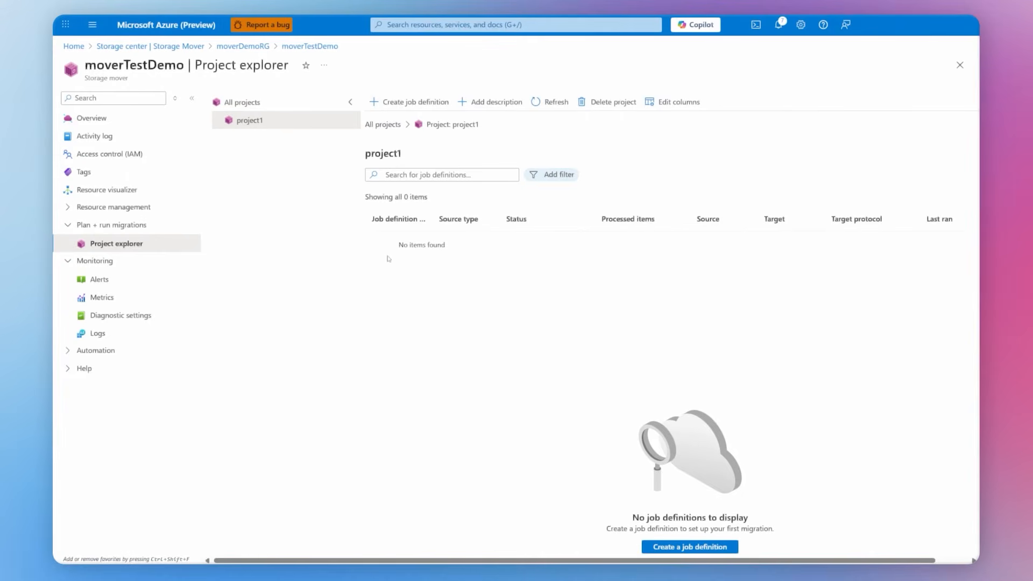
- Start a job definition in project1 named testjob1 with the migration type Cloud to cloud
click(416, 111)
text(testjob1)
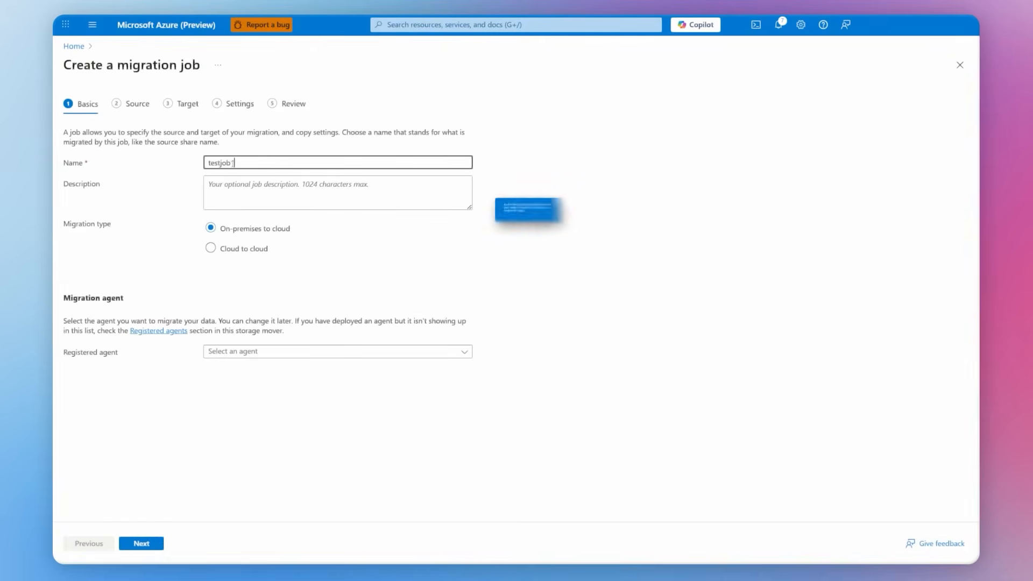
click(219, 253)
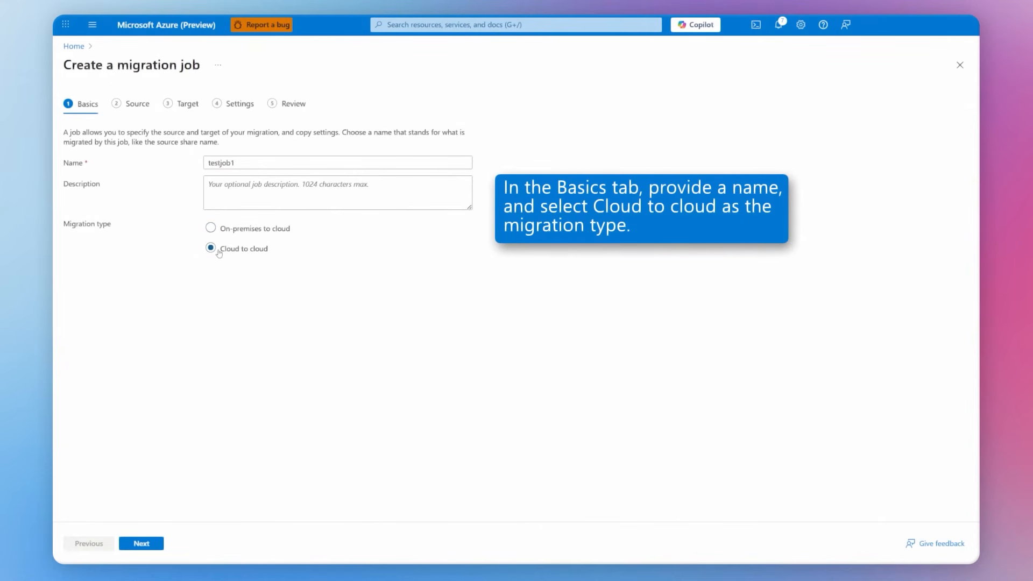
click(154, 545)
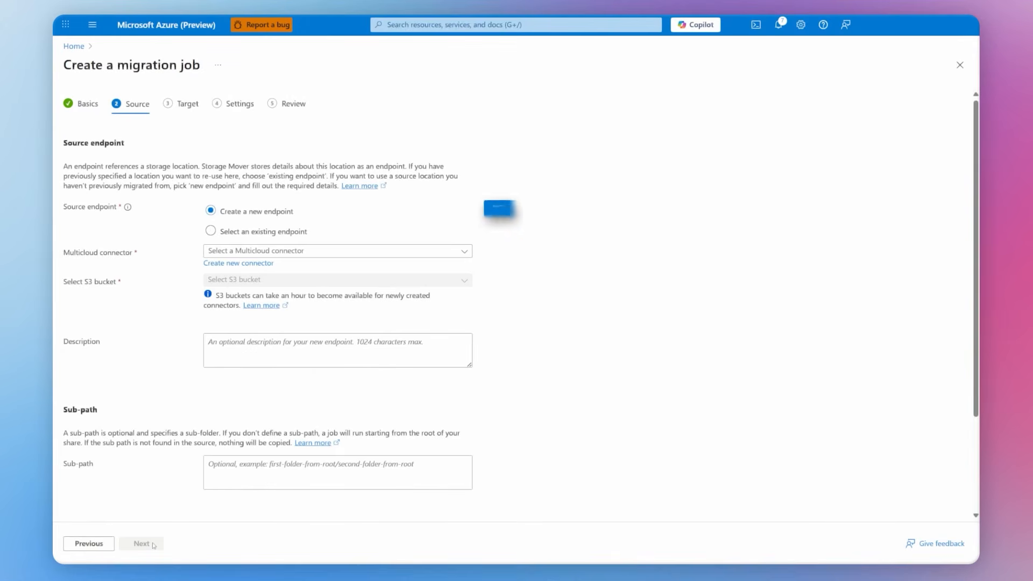
- Define a new source endpoint for the job using connector testConnector2 and the S3 bucket c2cuswestbucket
click(246, 252)
click(490, 304)
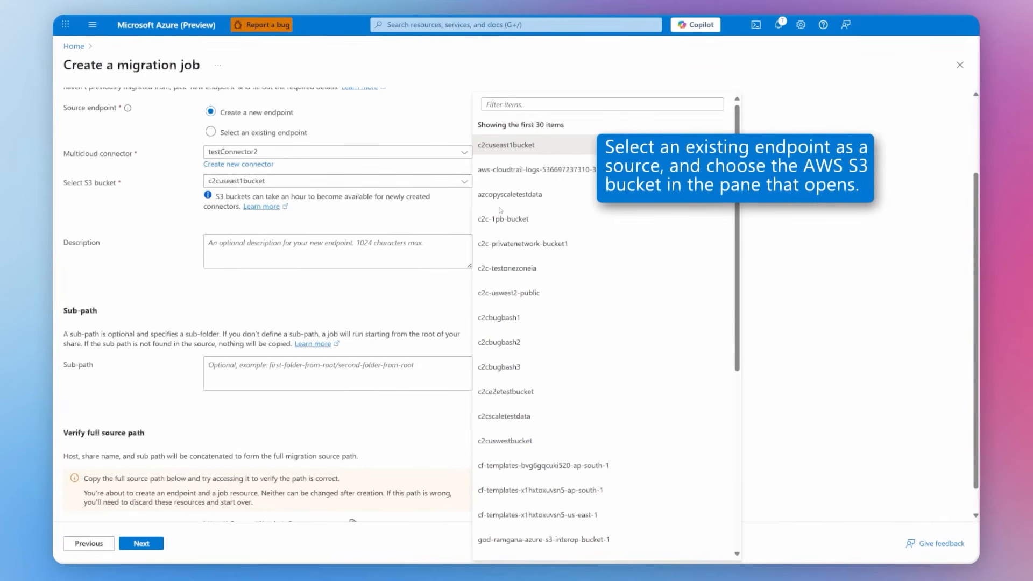
scroll(501, 210, down, 1)
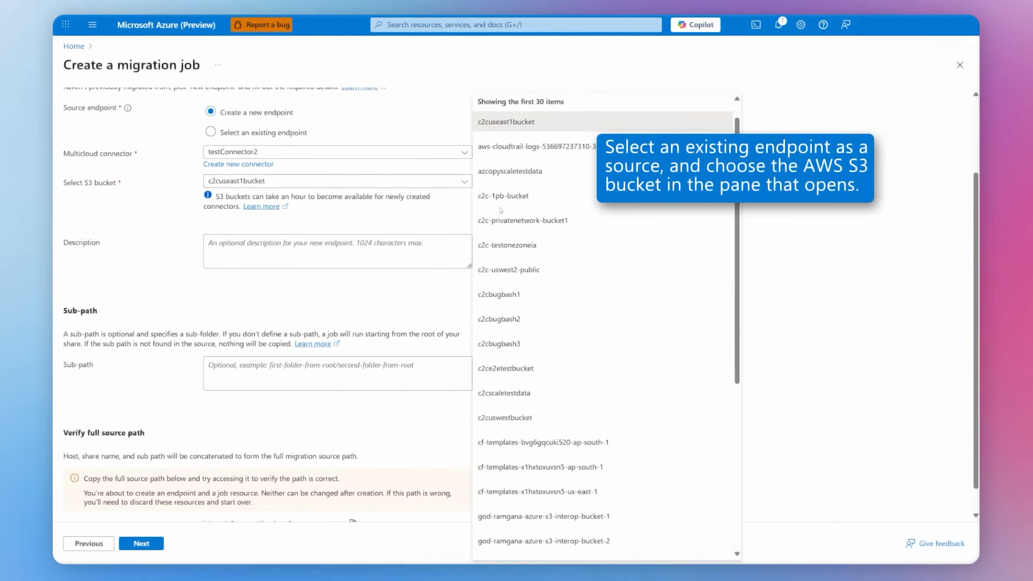
scroll(500, 210, down, 1)
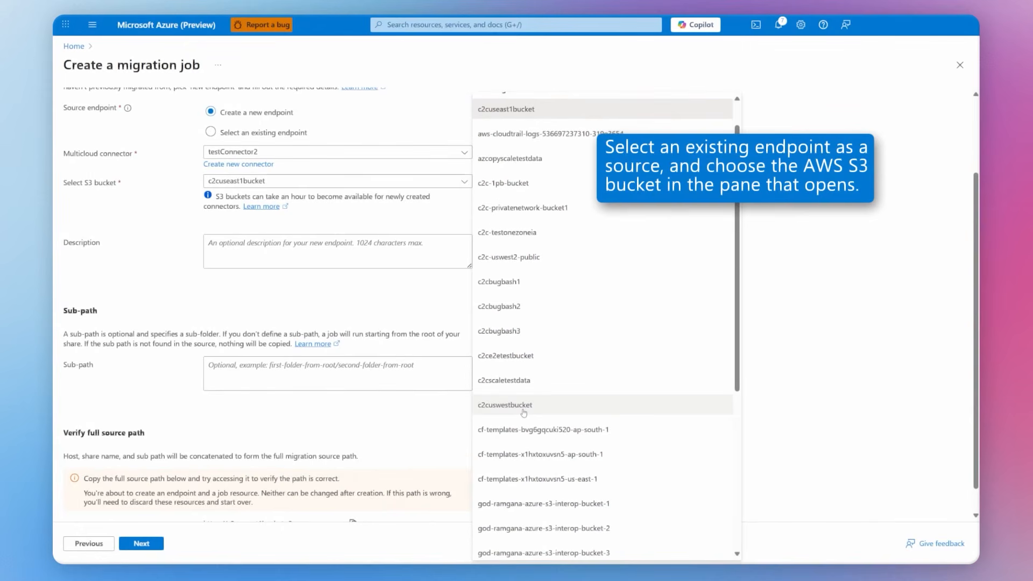
click(523, 413)
scroll(322, 430, down, 1)
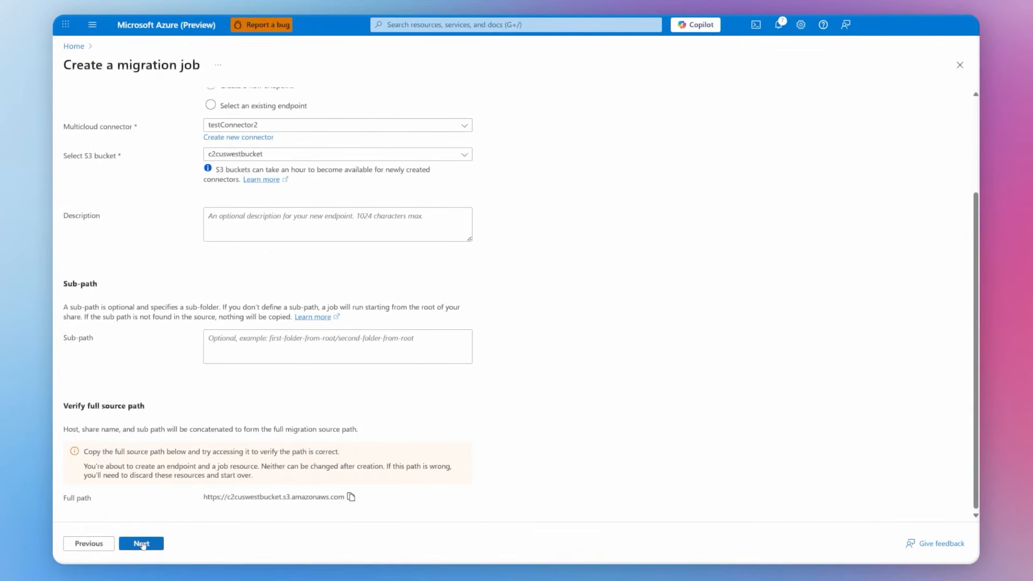
click(141, 544)
- Set the new target endpoint's storage account to c2ceastsa
click(211, 285)
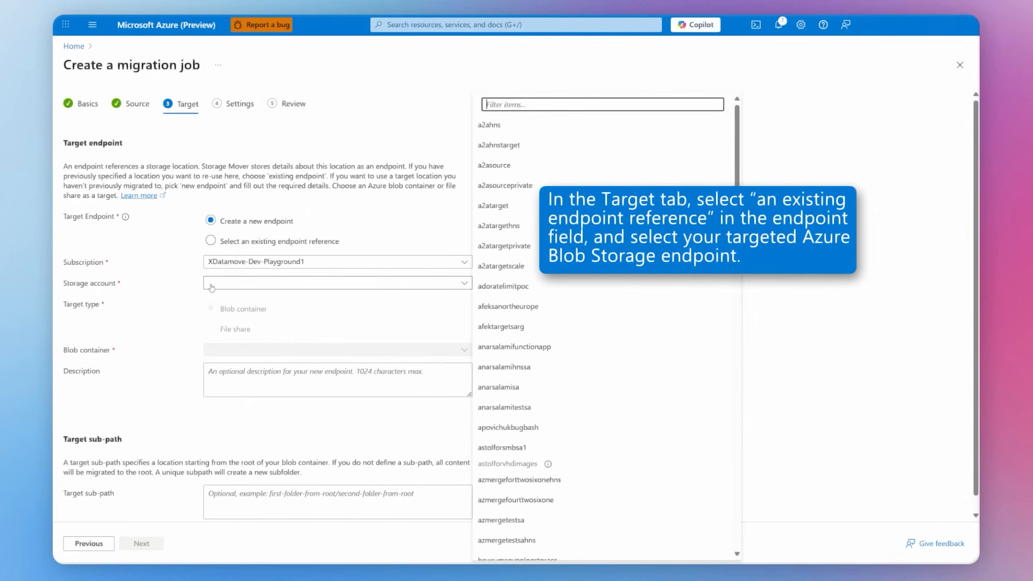
text(c2cea)
click(493, 309)
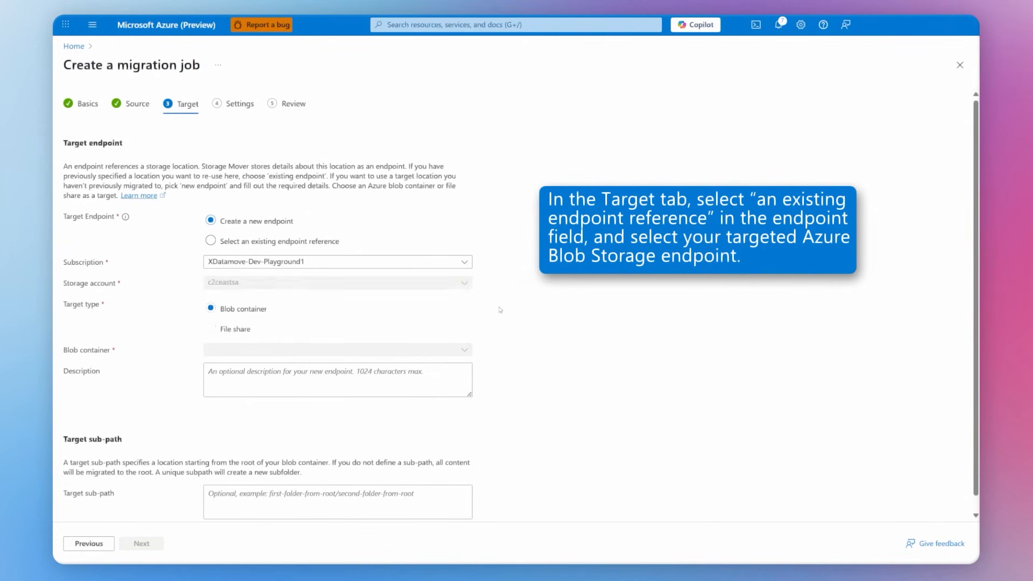
- Select blob container c2ceastbucket for the target endpoint, set the target sub-path to testjobmover, and continue to the job settings
click(247, 354)
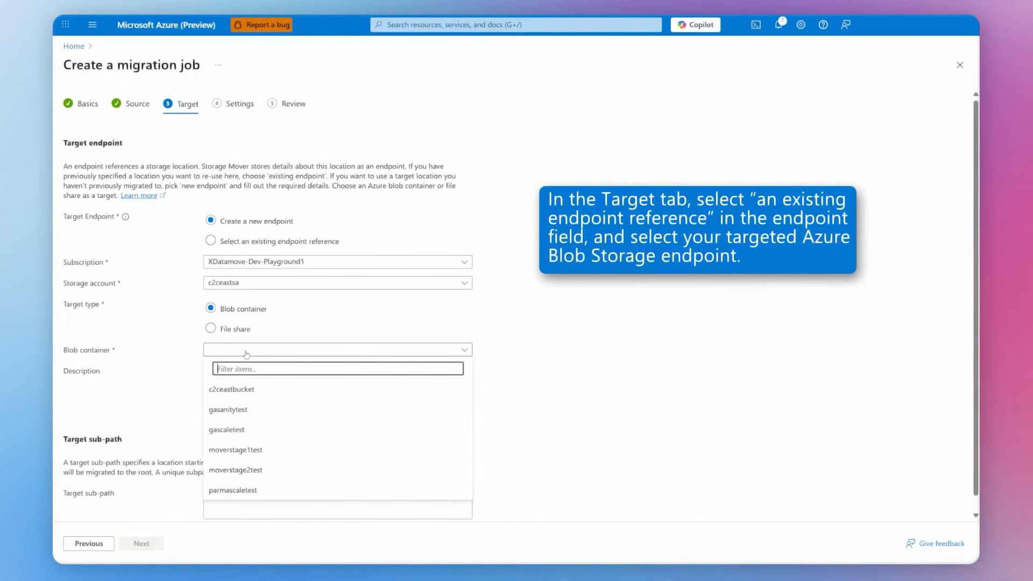
click(243, 388)
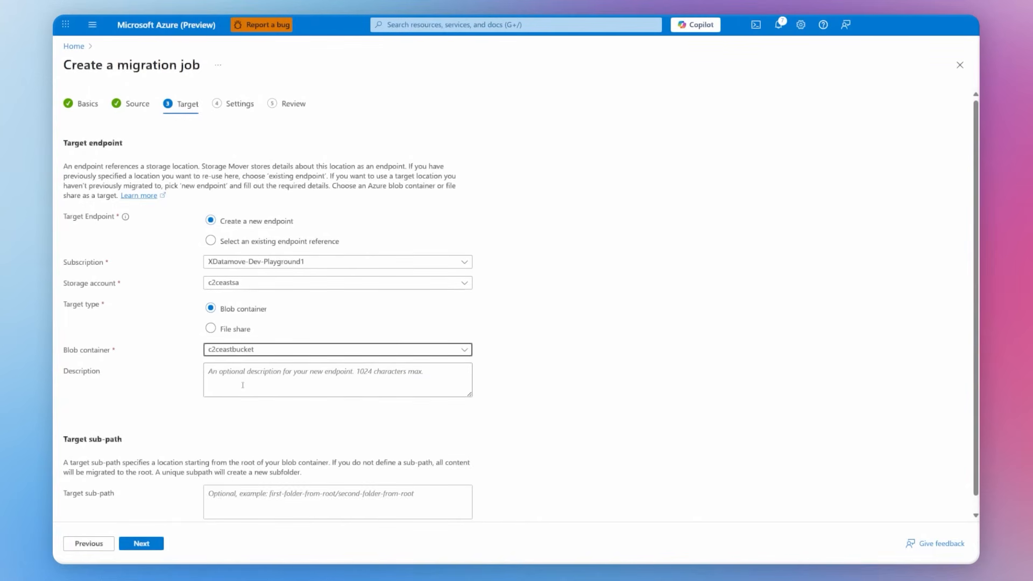
click(280, 503)
text(testjobmover)
click(141, 543)
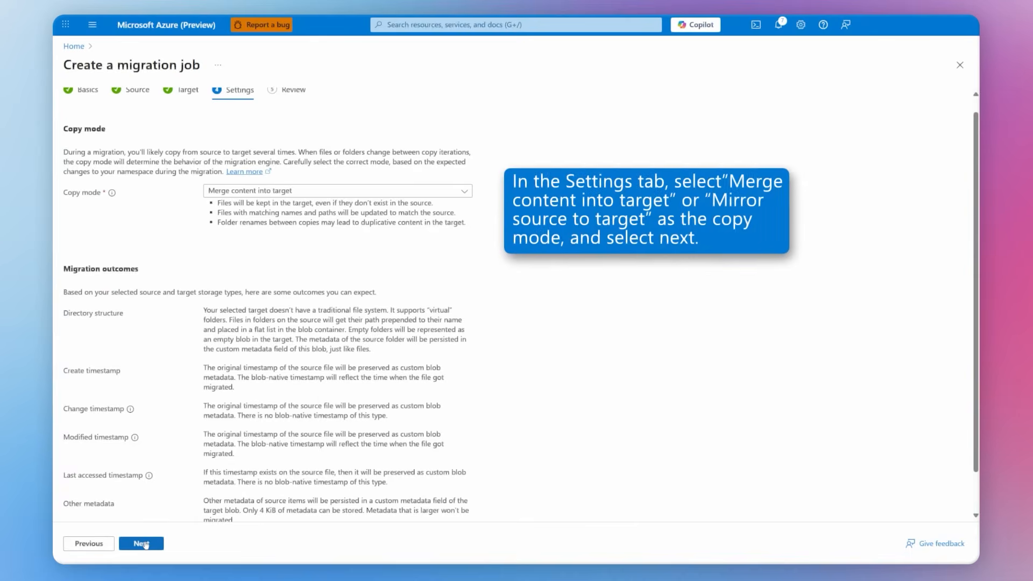
- Choose Merge content into target as the migration job's copy mode and proceed to the review
click(222, 191)
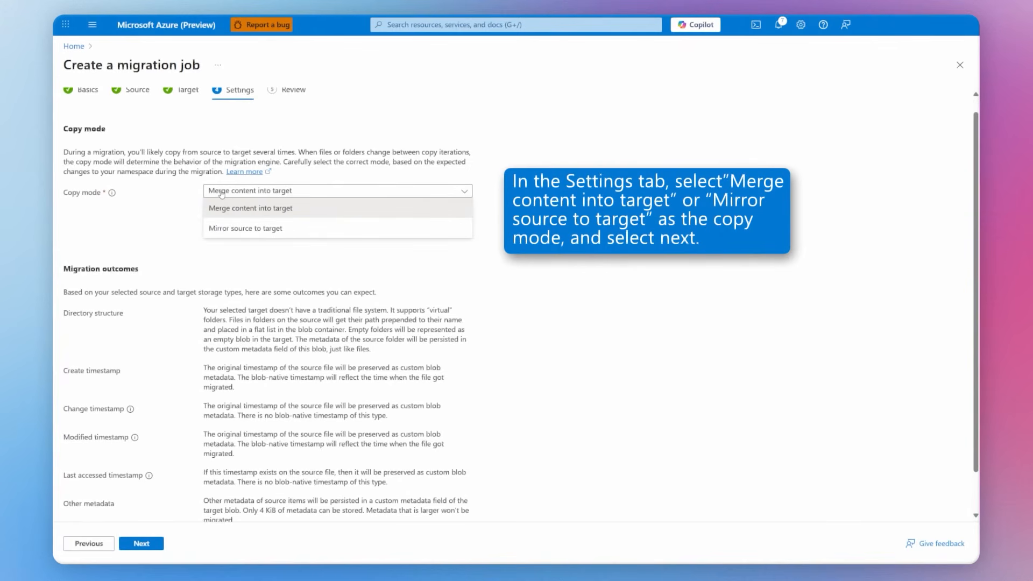
click(227, 229)
scroll(177, 392, down, 1)
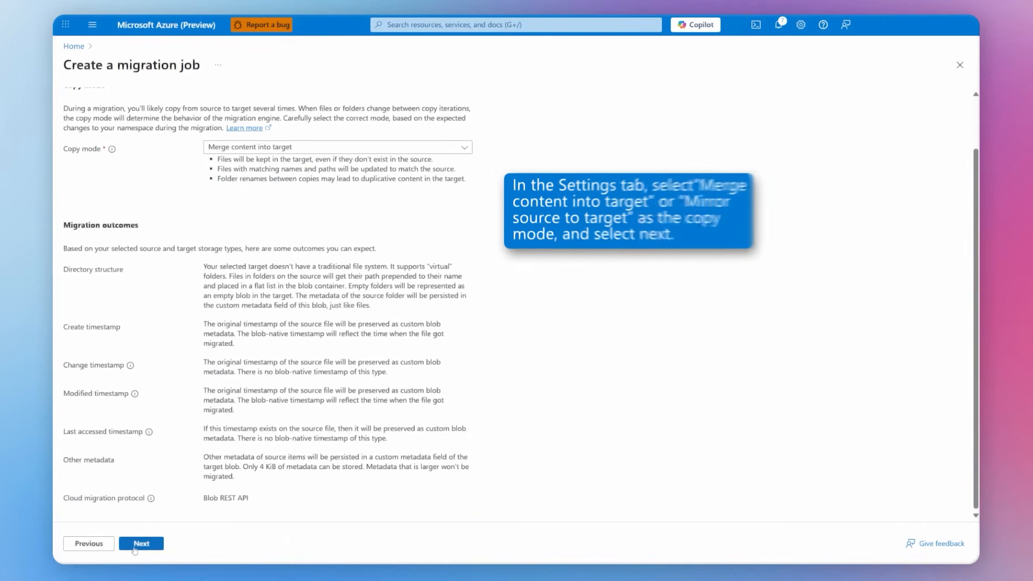
click(134, 544)
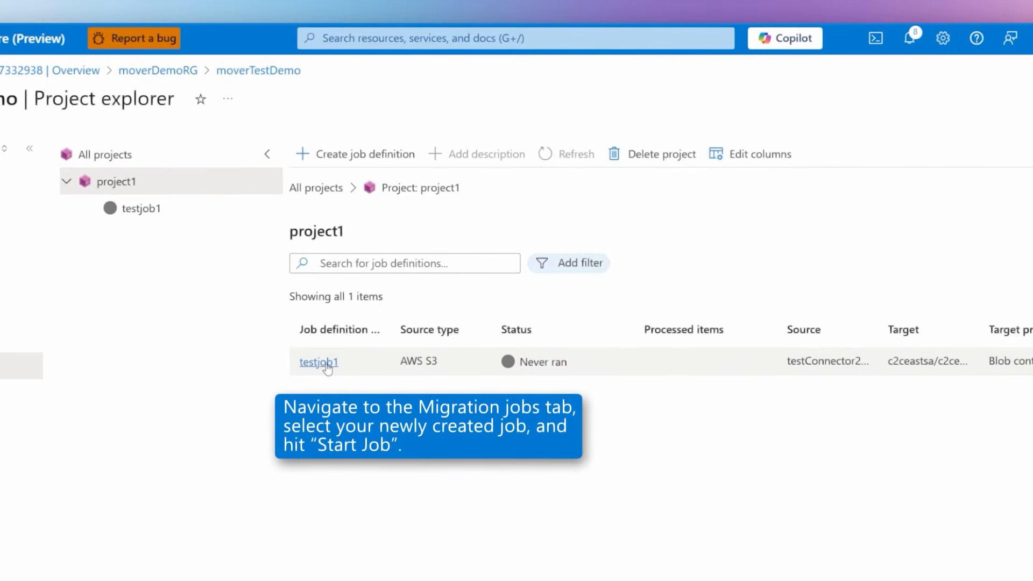
- Open testjob1 in project1, start the job with the required role assignments, and refresh its status
click(383, 247)
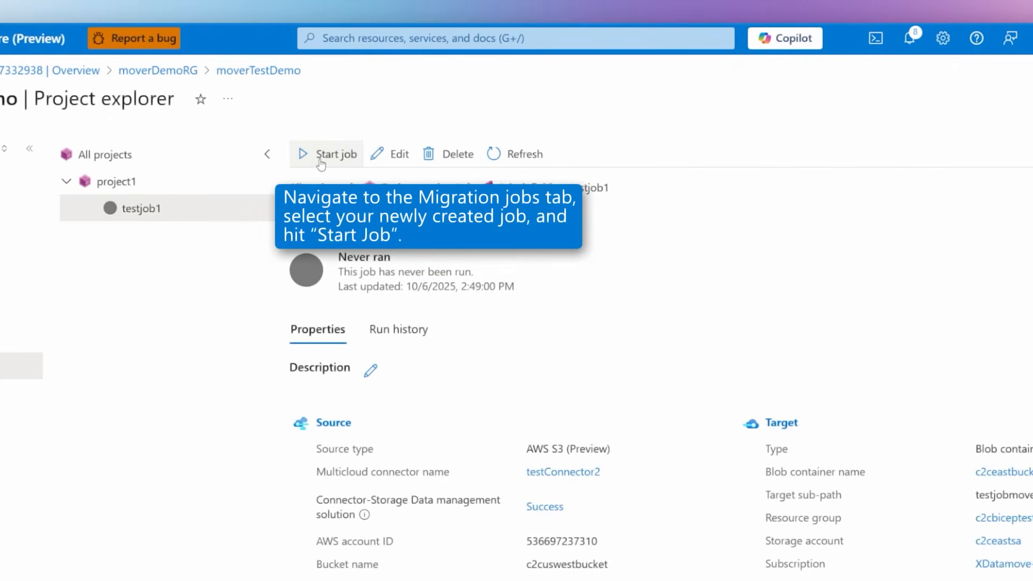
click(321, 161)
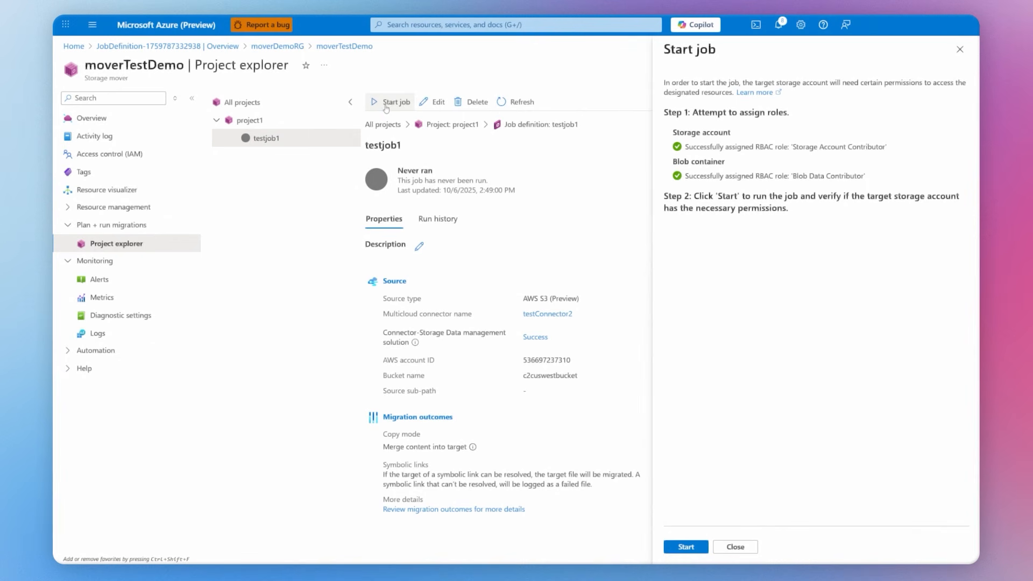
click(693, 547)
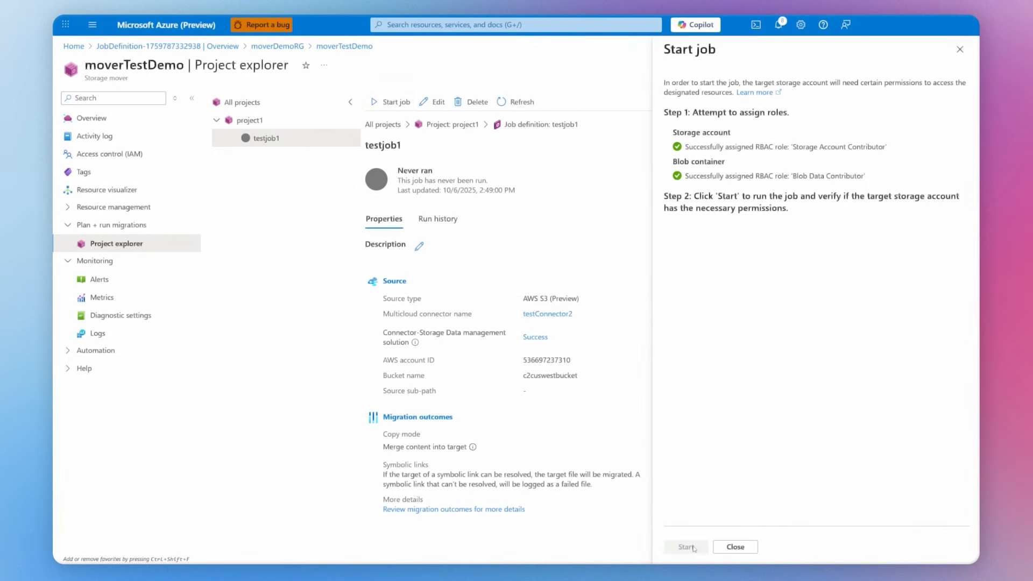
click(527, 102)
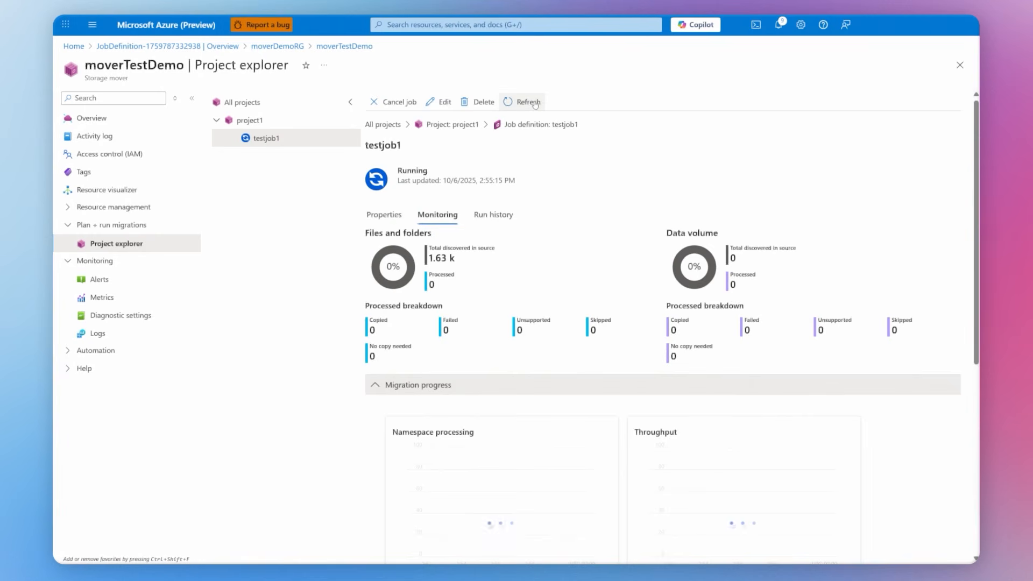